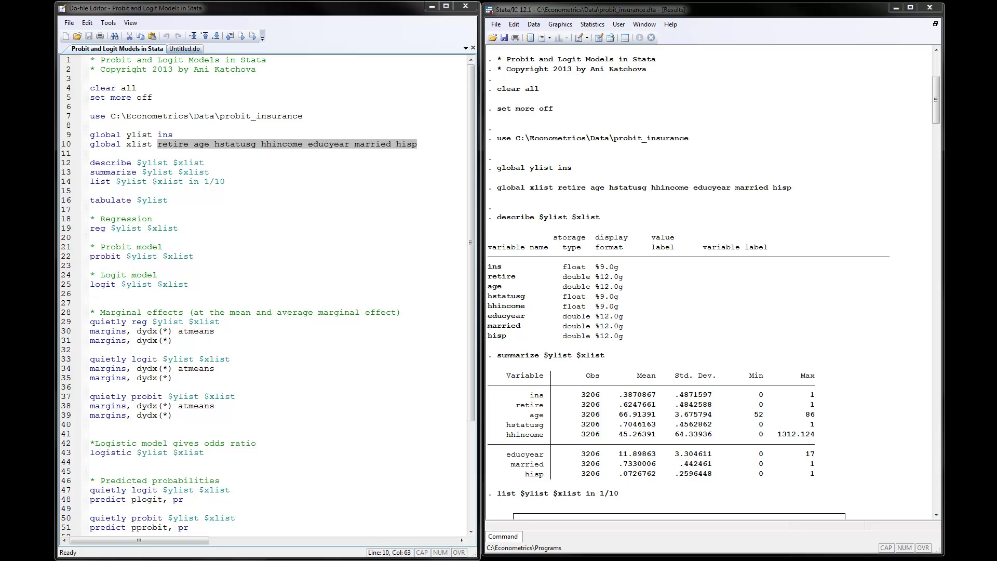
Review the do-file's probit_insurance data path and the ylist and xlist variable definitions
{"action": "left_click", "coordinate": [332, 116]}
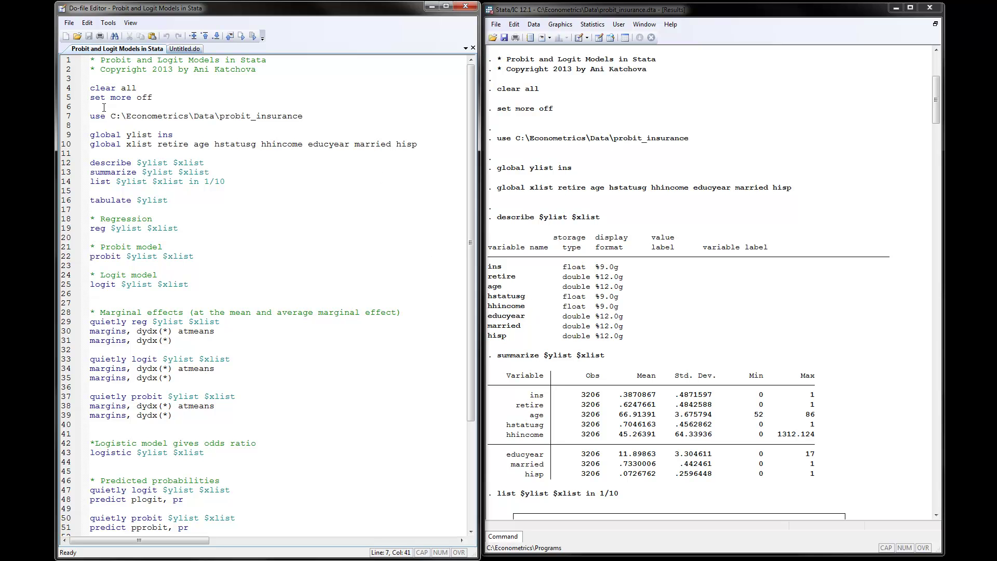
{"action": "left_click_drag", "start_coordinate": [91, 116], "coordinate": [305, 114]}
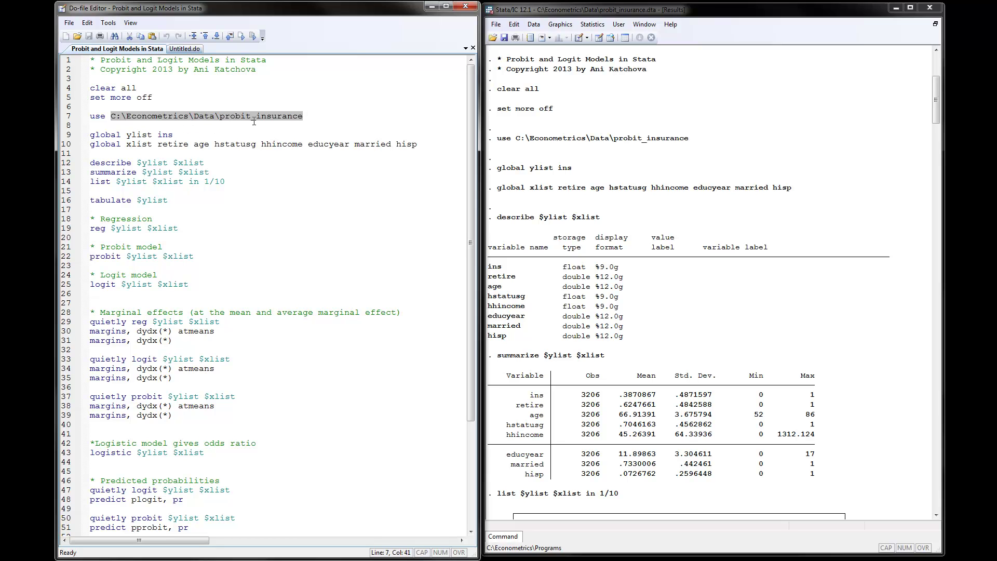
{"action": "left_click", "coordinate": [292, 117]}
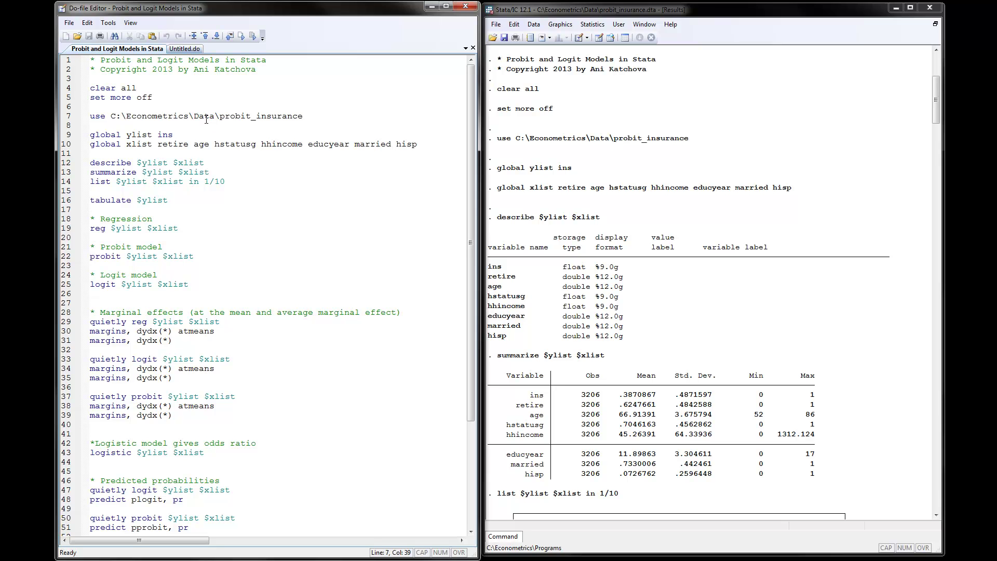
{"action": "left_click_drag", "start_coordinate": [122, 134], "coordinate": [85, 134]}
{"action": "mouse_move", "coordinate": [152, 134]}
{"action": "left_mouse_down"}
{"action": "mouse_move", "coordinate": [126, 135]}
{"action": "mouse_move", "coordinate": [168, 135]}
{"action": "mouse_move", "coordinate": [156, 134]}
{"action": "left_mouse_up"}
{"action": "left_click_drag", "start_coordinate": [126, 144], "coordinate": [152, 144]}
{"action": "left_click", "coordinate": [158, 144]}
{"action": "left_click_drag", "start_coordinate": [157, 144], "coordinate": [417, 145]}
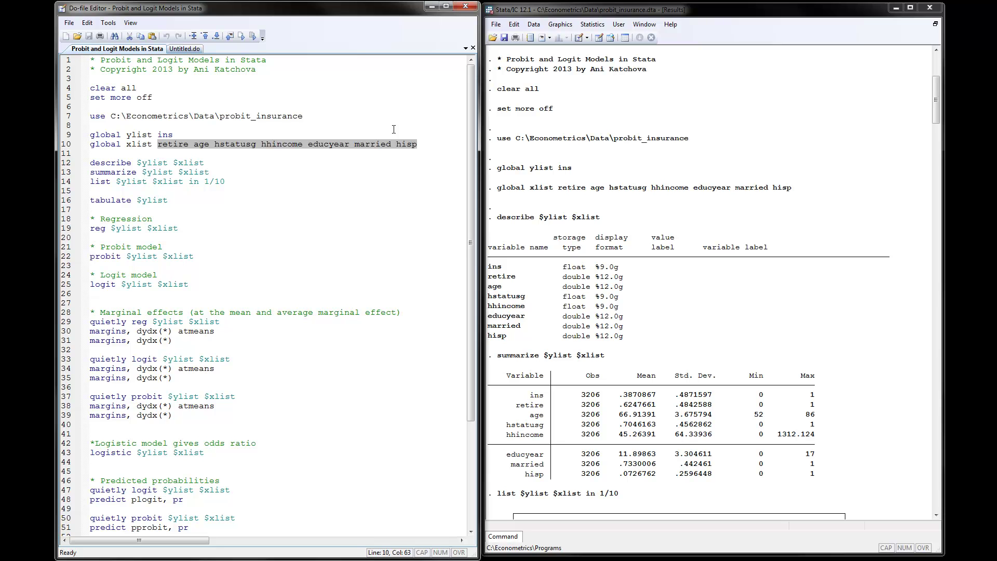
{"action": "left_click_drag", "start_coordinate": [306, 116], "coordinate": [111, 116]}
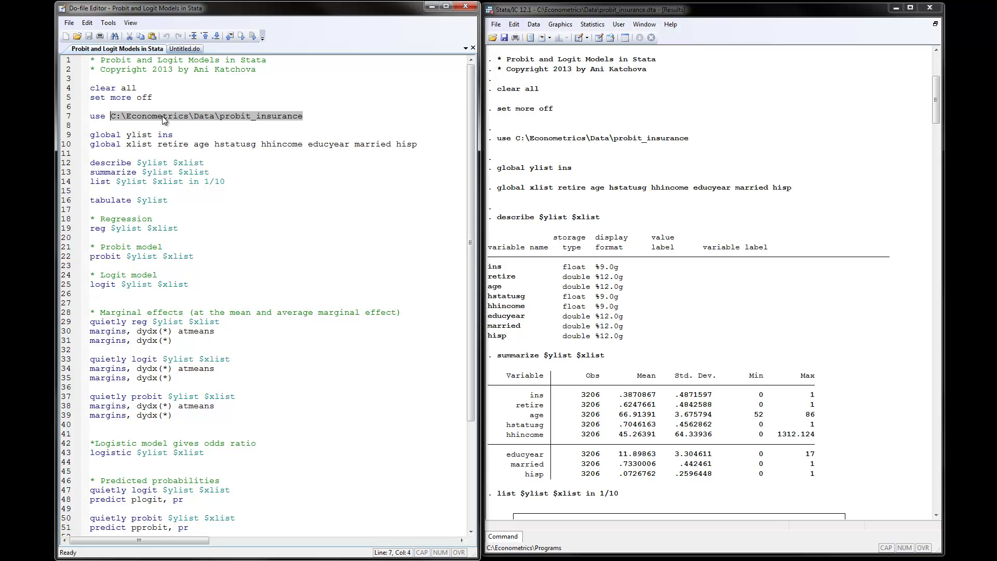
{"action": "left_click_drag", "start_coordinate": [158, 134], "coordinate": [174, 135]}
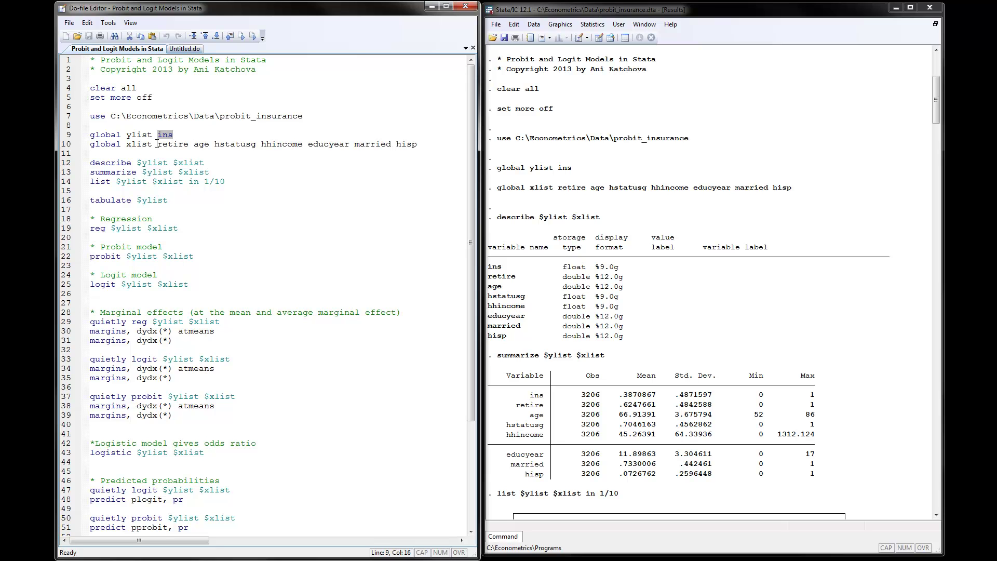
{"action": "left_click_drag", "start_coordinate": [158, 143], "coordinate": [419, 144]}
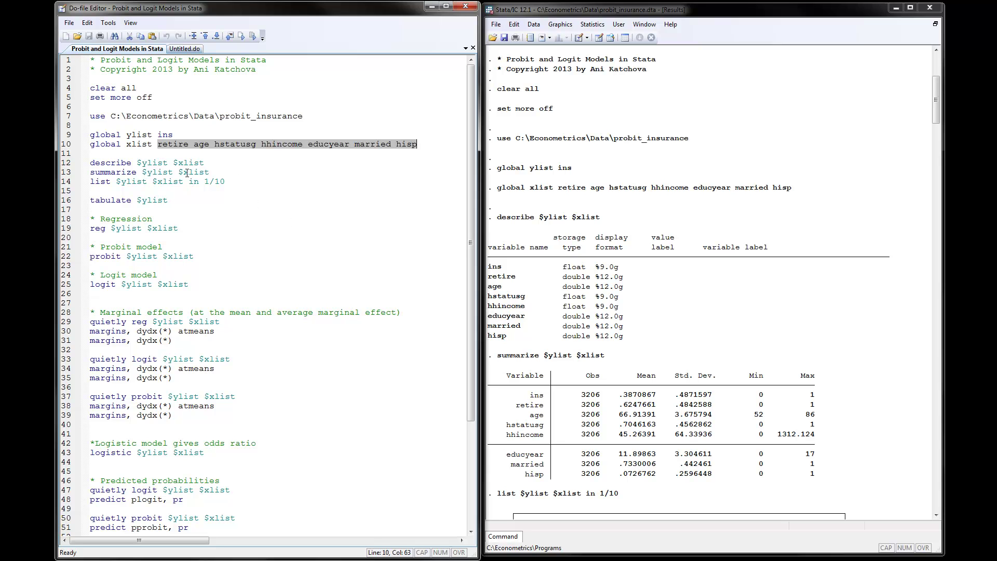
Examine the describe and summarize commands with their output, including the means of ins and age
{"action": "left_click", "coordinate": [122, 162]}
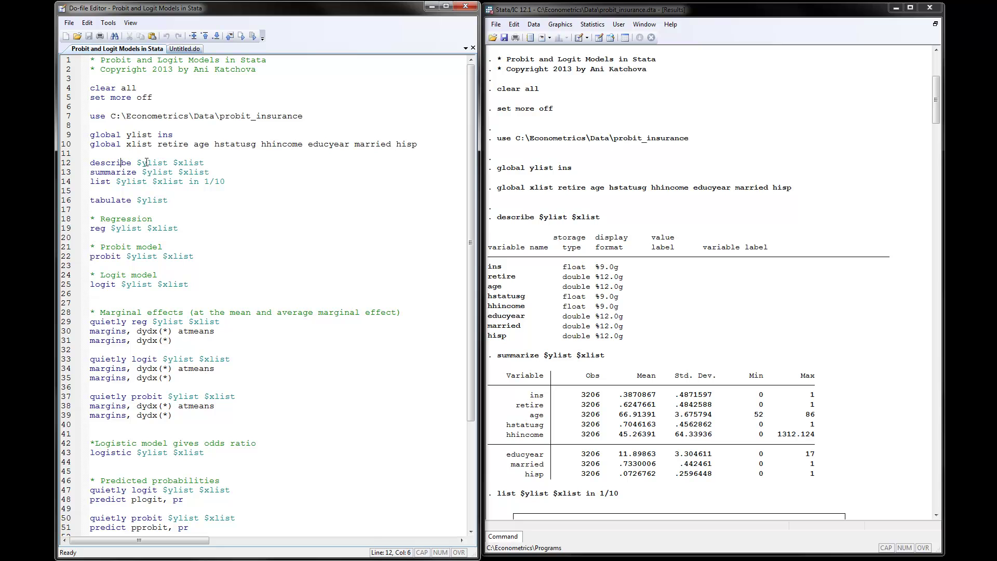
{"action": "left_click", "coordinate": [137, 162]}
{"action": "left_click", "coordinate": [499, 220]}
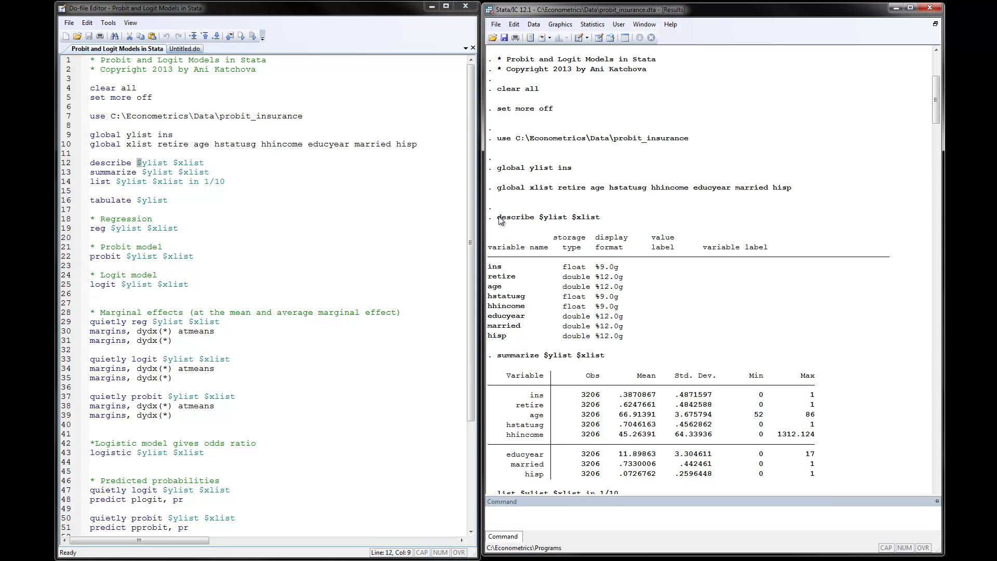
{"action": "left_click_drag", "start_coordinate": [500, 220], "coordinate": [597, 226]}
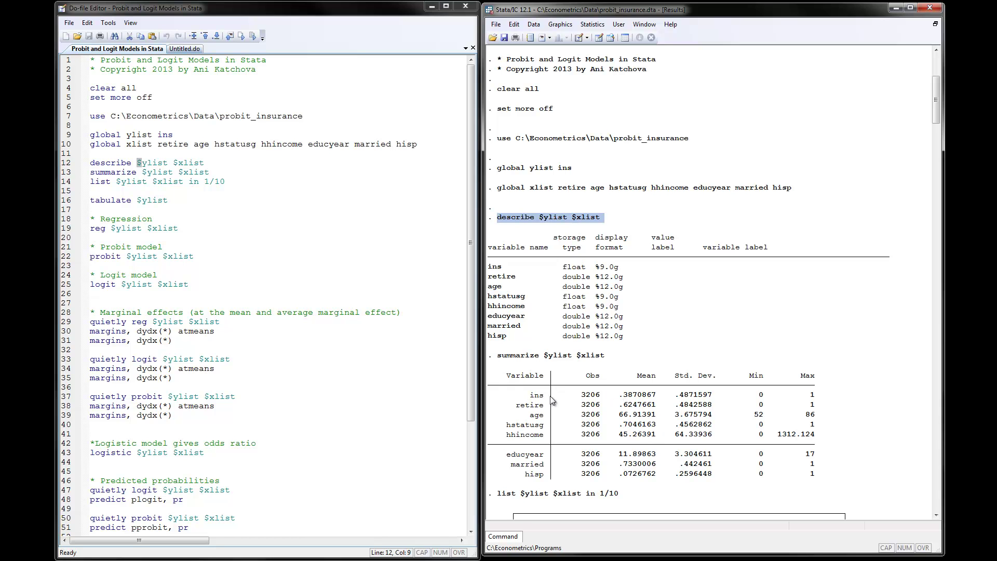
{"action": "left_click_drag", "start_coordinate": [616, 398], "coordinate": [659, 400]}
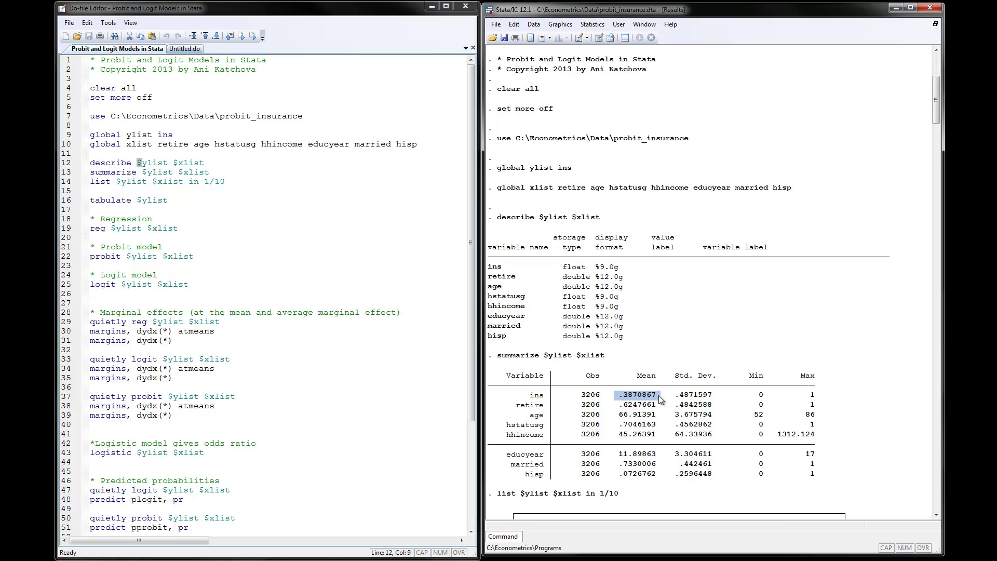
{"action": "left_click_drag", "start_coordinate": [619, 404], "coordinate": [657, 420]}
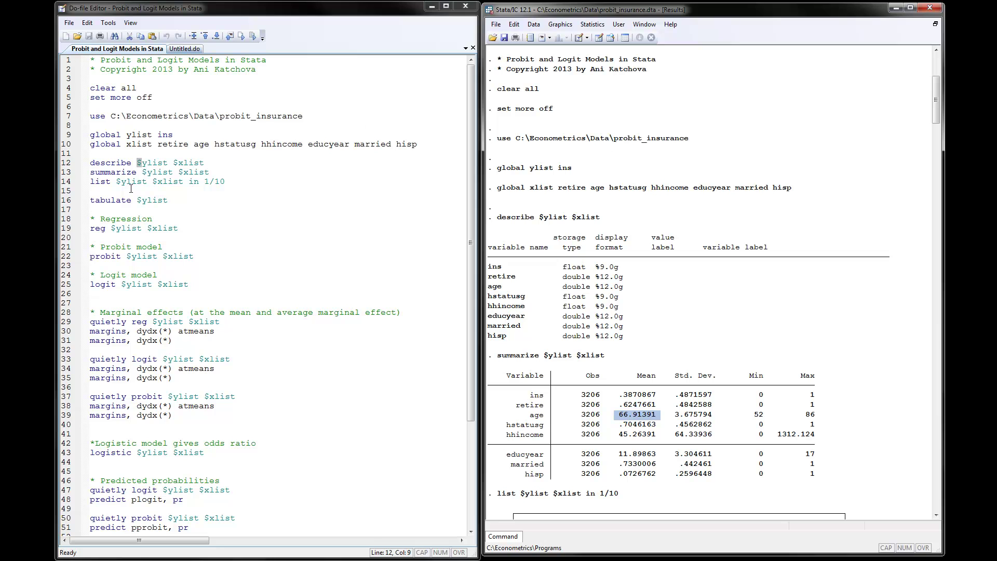
Inspect the list output for observations 1/10, and browse the full probit_insurance dataset in the Data Editor before closing it
{"action": "left_click", "coordinate": [101, 182]}
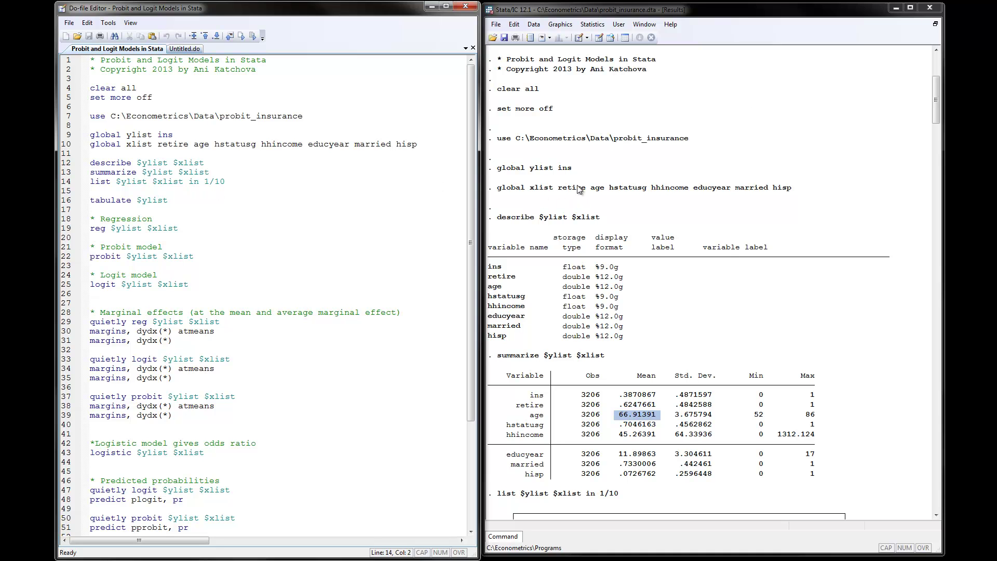
{"action": "left_click_drag", "start_coordinate": [930, 106], "coordinate": [927, 150]}
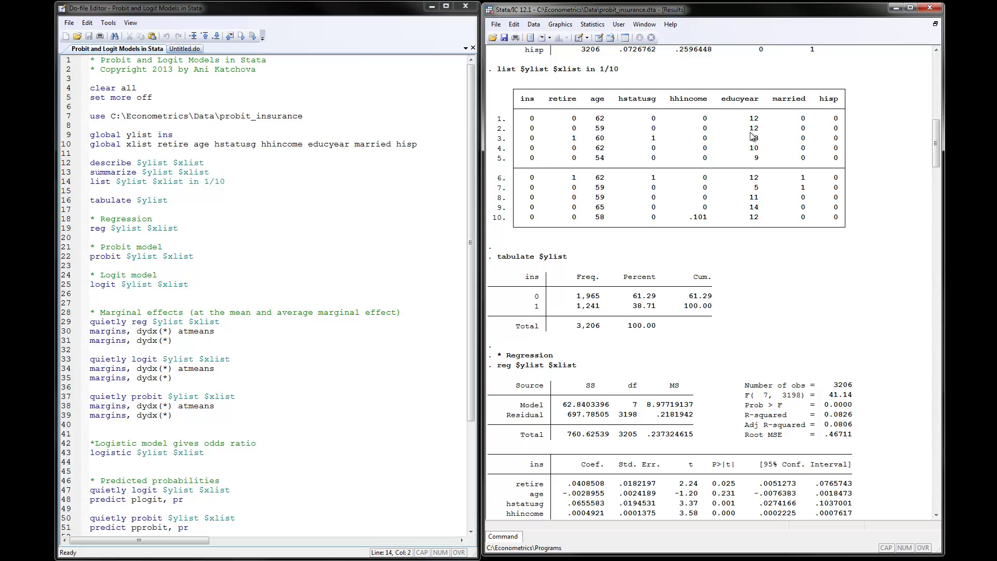
{"action": "left_click", "coordinate": [599, 40]}
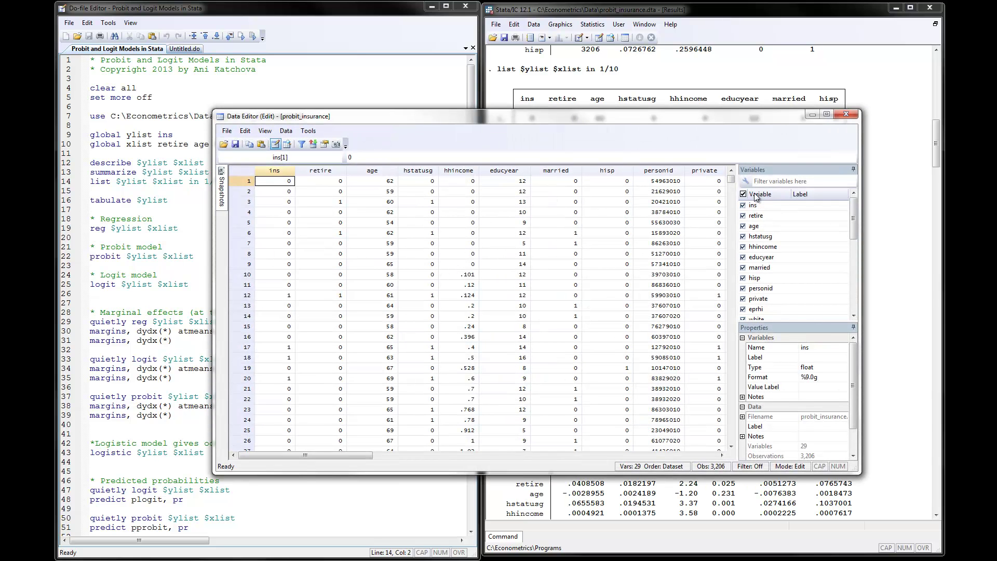
{"action": "left_click_drag", "start_coordinate": [731, 180], "coordinate": [731, 230]}
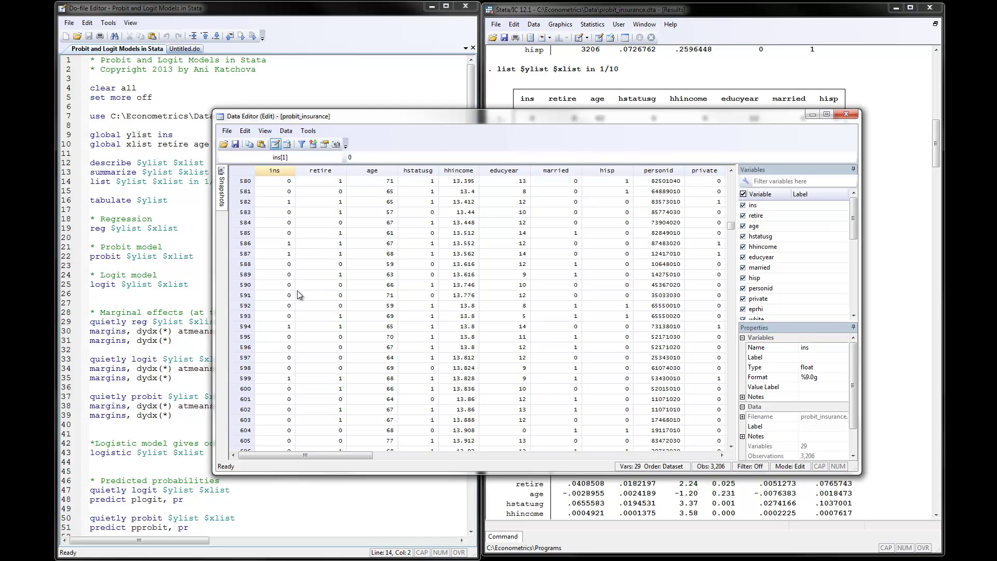
{"action": "left_click", "coordinate": [846, 115]}
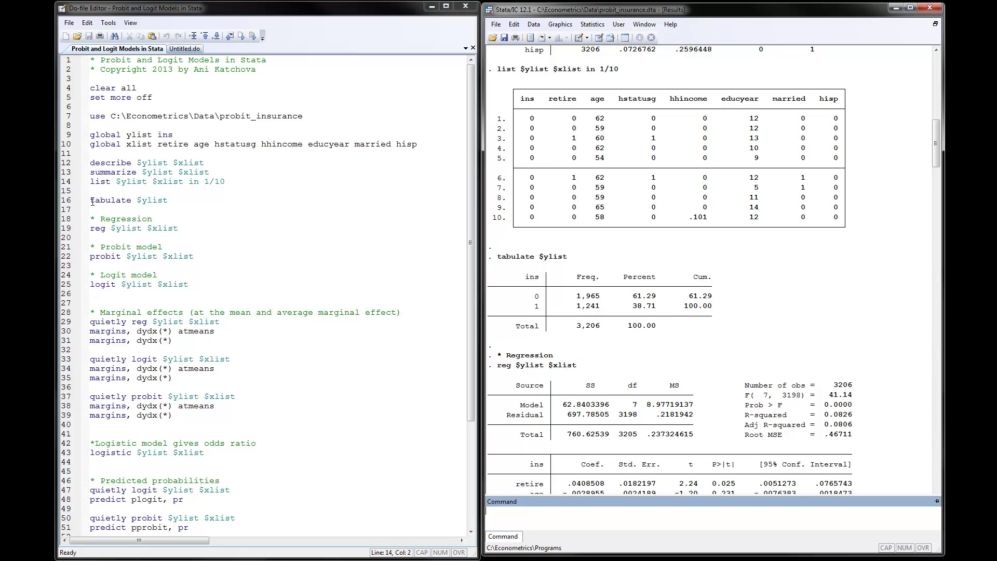
Review the tabulate and reg commands and examine the retire coefficient in the regression results
{"action": "left_click_drag", "start_coordinate": [93, 201], "coordinate": [167, 200]}
{"action": "left_click", "coordinate": [136, 200]}
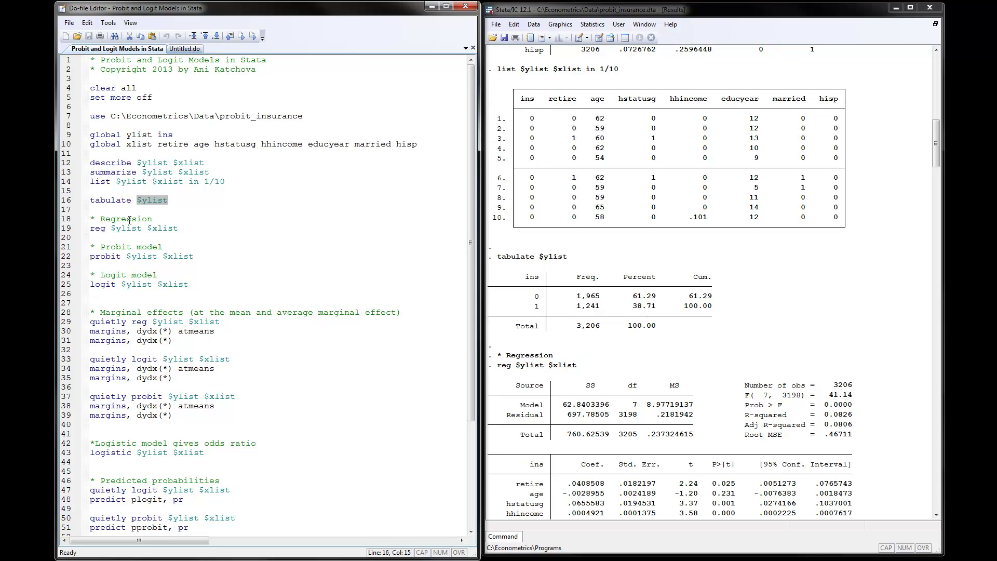
{"action": "left_click_drag", "start_coordinate": [92, 228], "coordinate": [107, 229]}
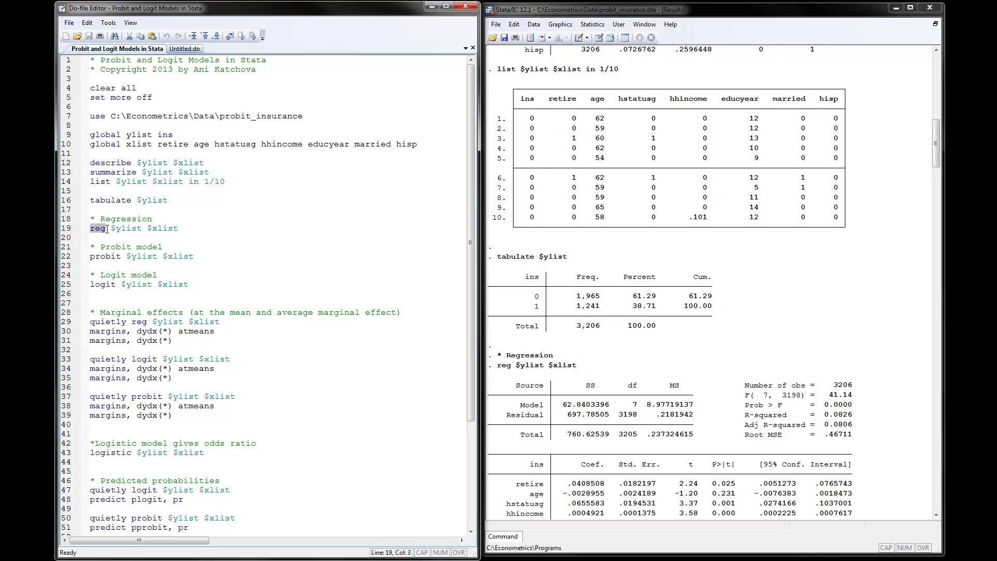
{"action": "left_click", "coordinate": [115, 228]}
{"action": "left_click_drag", "start_coordinate": [933, 151], "coordinate": [930, 173]}
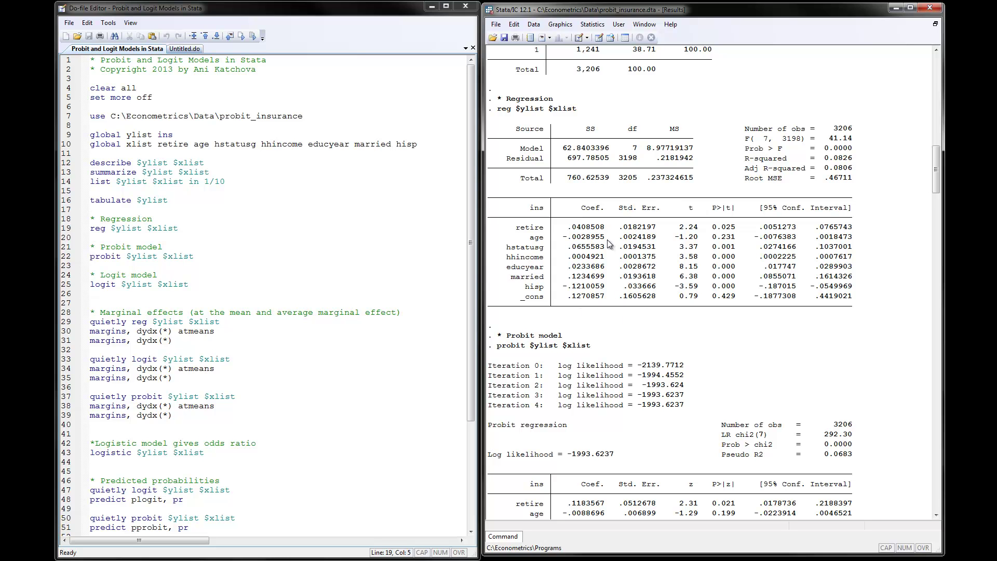
{"action": "left_click_drag", "start_coordinate": [563, 227], "coordinate": [603, 229]}
Review the probit command and compare the probit and logit model estimates in the results
{"action": "left_click", "coordinate": [111, 256]}
{"action": "left_click", "coordinate": [146, 258]}
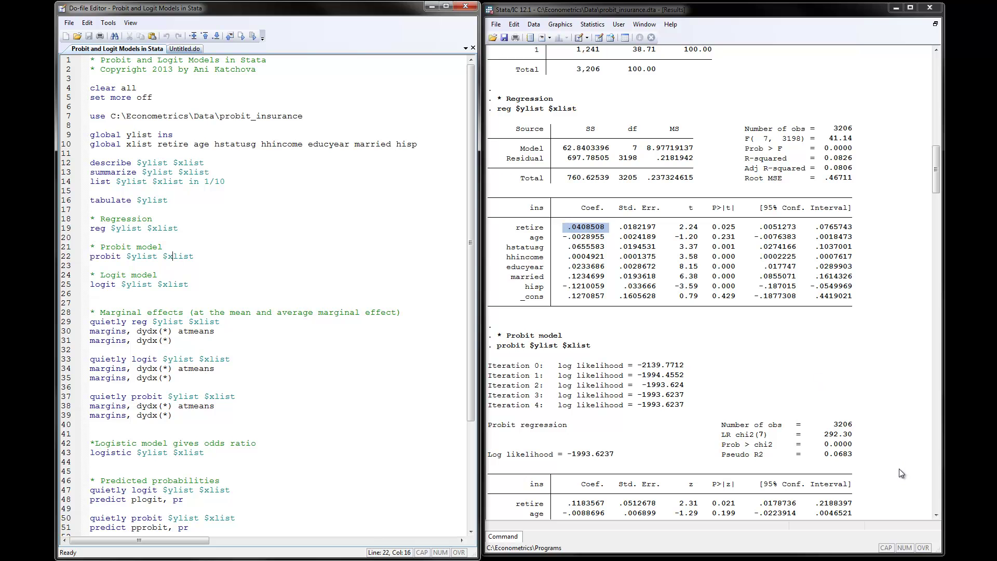
{"action": "key", "text": "ctrl+1"}
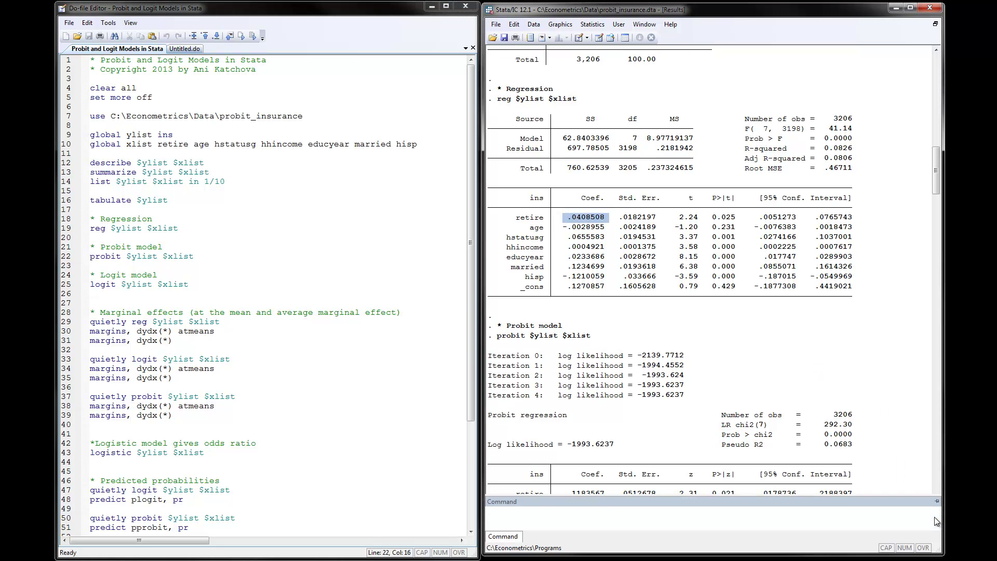
{"action": "left_click", "coordinate": [939, 488]}
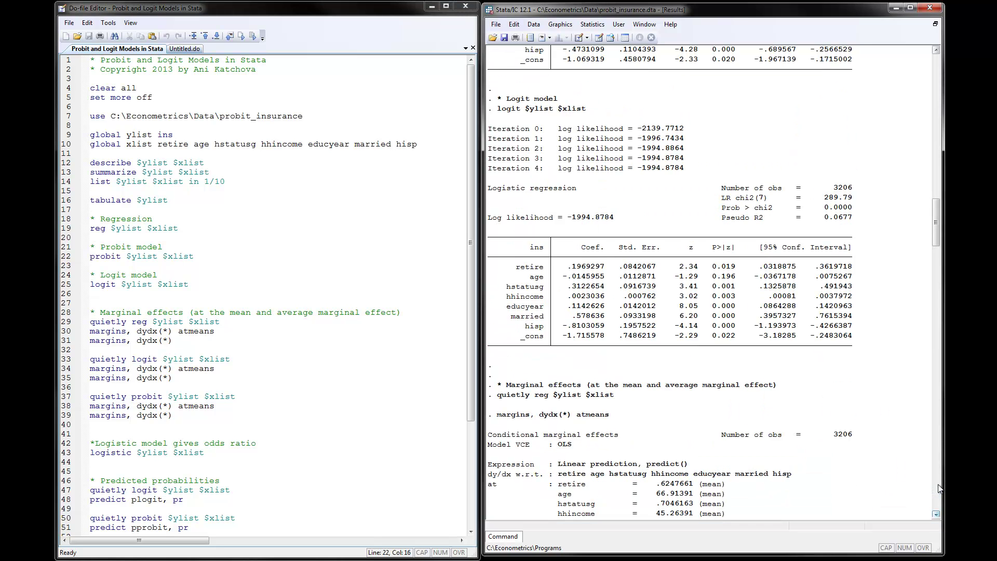
{"action": "left_click_drag", "start_coordinate": [935, 219], "coordinate": [935, 186]}
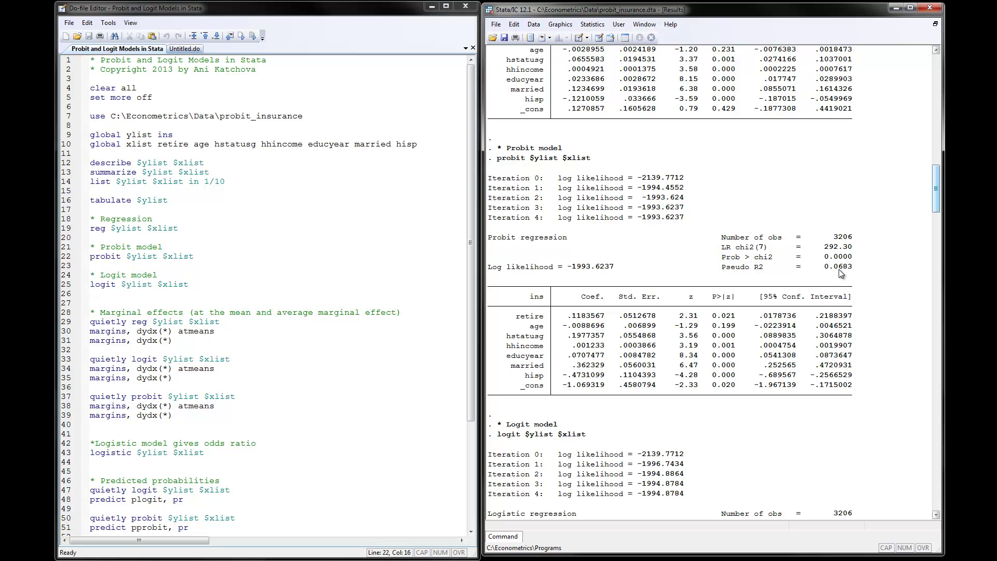
{"action": "left_click_drag", "start_coordinate": [935, 204], "coordinate": [933, 233]}
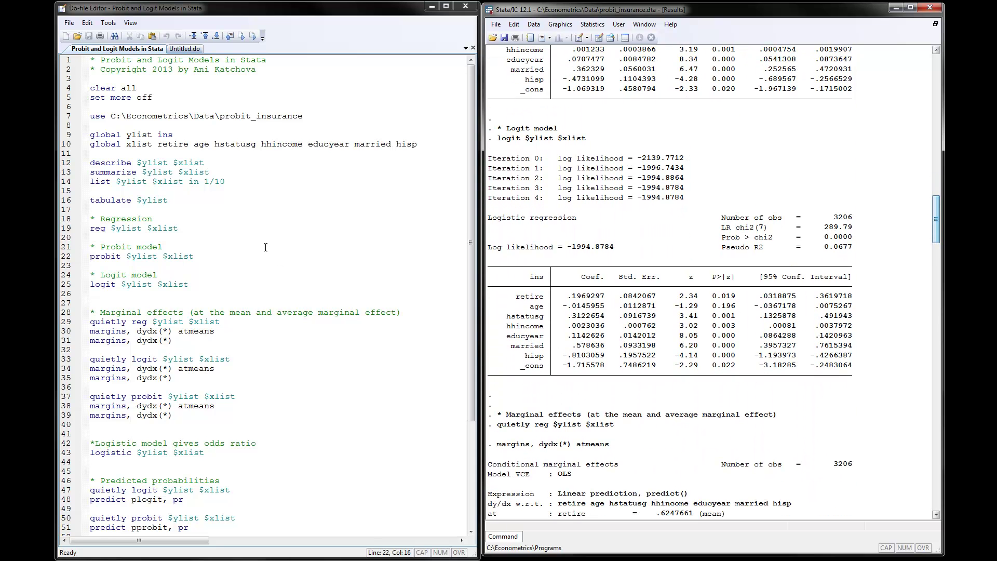
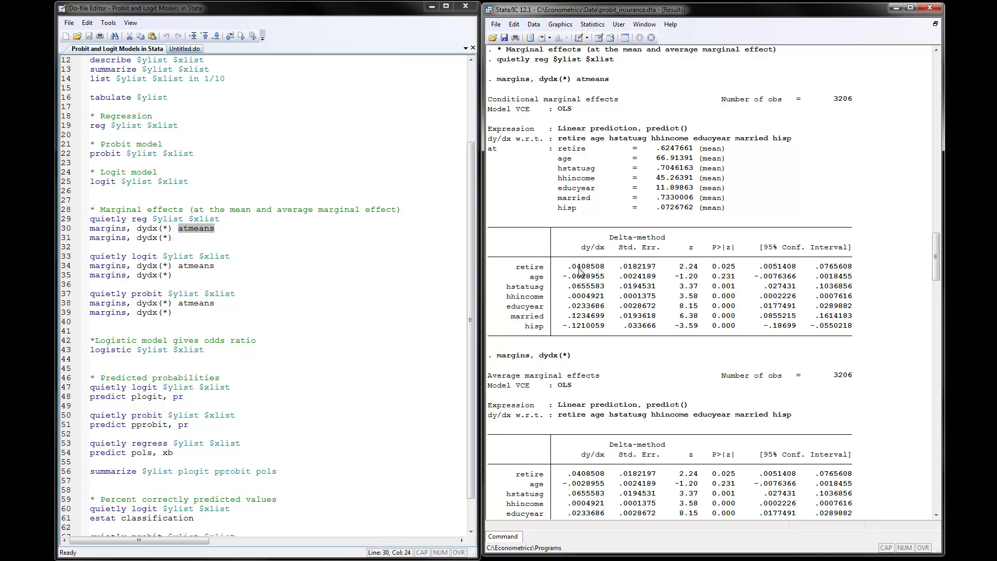
Examine the marginal effects at the means and the average marginal effects for the OLS, logit and probit models
{"action": "left_click_drag", "start_coordinate": [569, 268], "coordinate": [606, 270]}
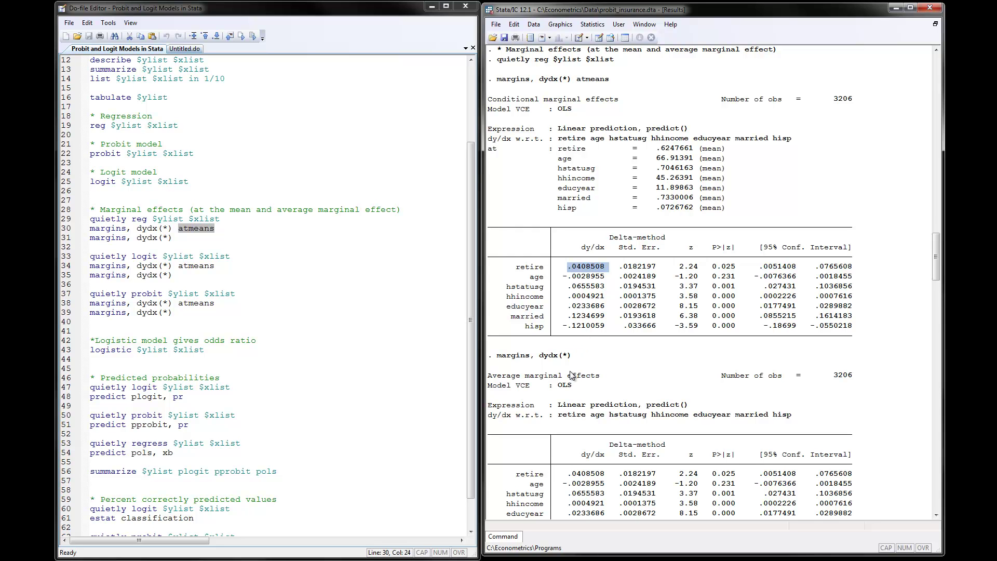
{"action": "left_click_drag", "start_coordinate": [498, 356], "coordinate": [564, 360]}
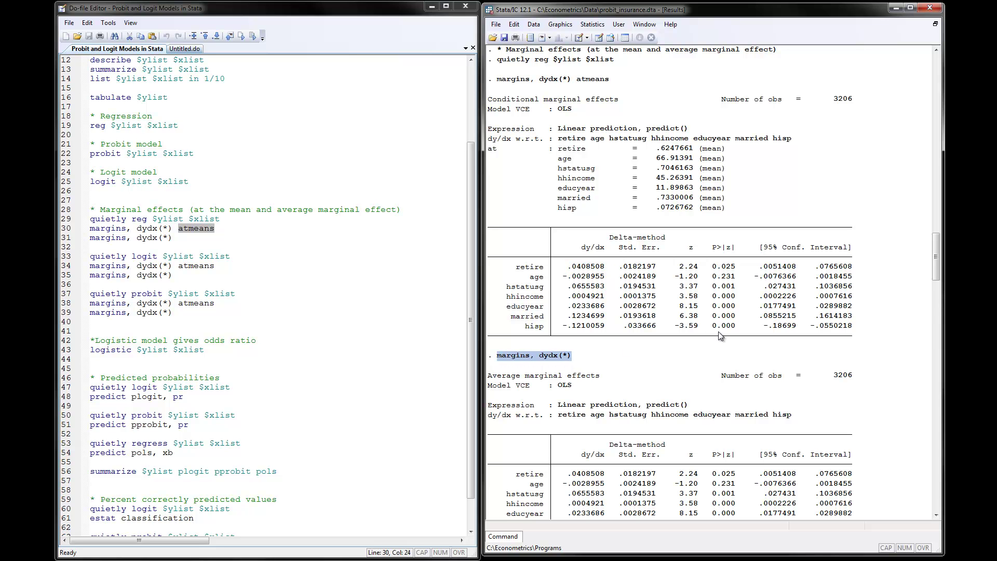
{"action": "left_click_drag", "start_coordinate": [940, 263], "coordinate": [933, 292]}
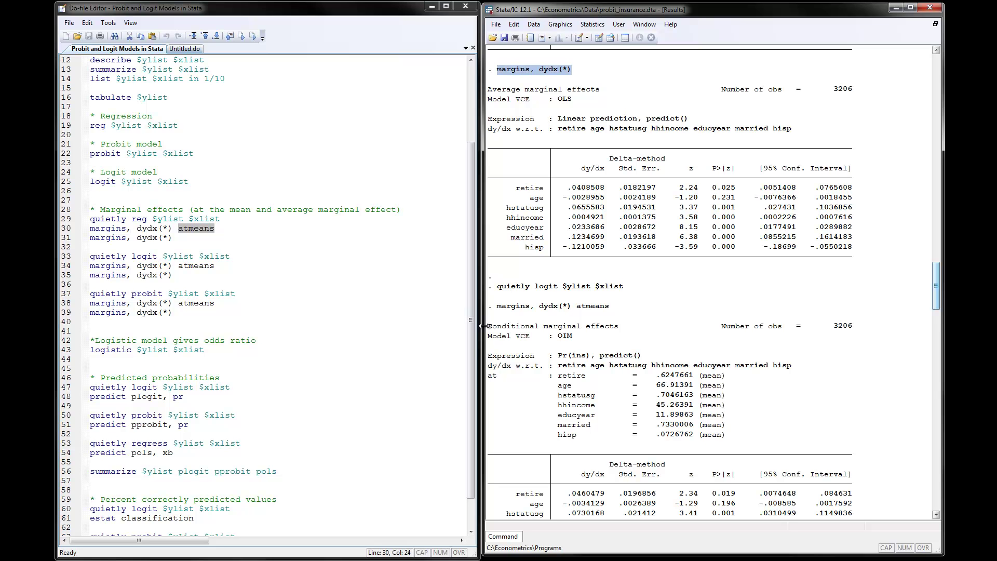
{"action": "left_click_drag", "start_coordinate": [936, 283], "coordinate": [934, 346]}
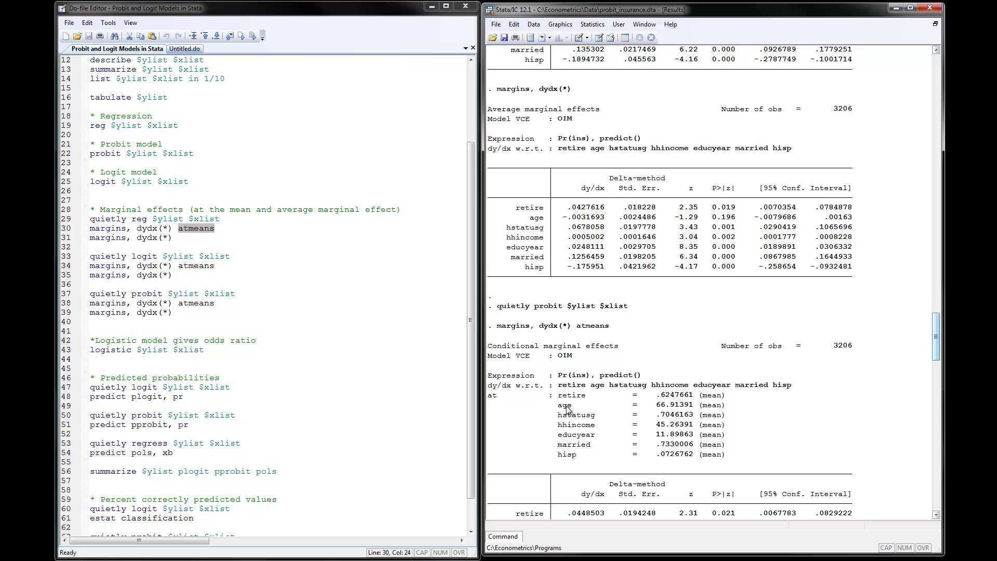
Find the logistic model output and examine the odds ratio for retire
{"action": "left_click_drag", "start_coordinate": [936, 334], "coordinate": [925, 430]}
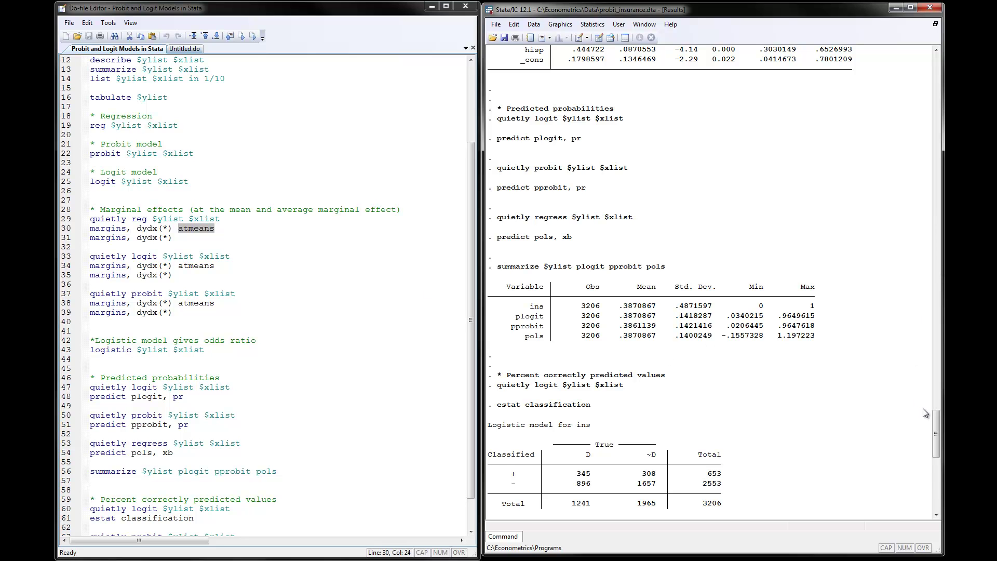
{"action": "left_click_drag", "start_coordinate": [937, 419], "coordinate": [937, 395]}
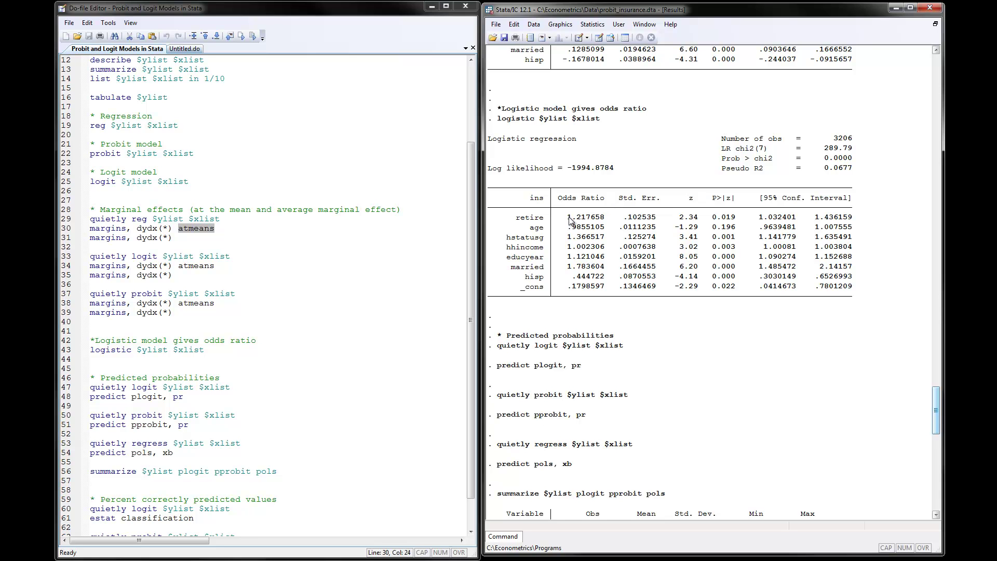
{"action": "left_click_drag", "start_coordinate": [564, 218], "coordinate": [598, 220]}
Review the predicted probabilities commands in the do-file, including the plogit variable and the xb option for pols
{"action": "left_click_drag", "start_coordinate": [474, 295], "coordinate": [473, 323]}
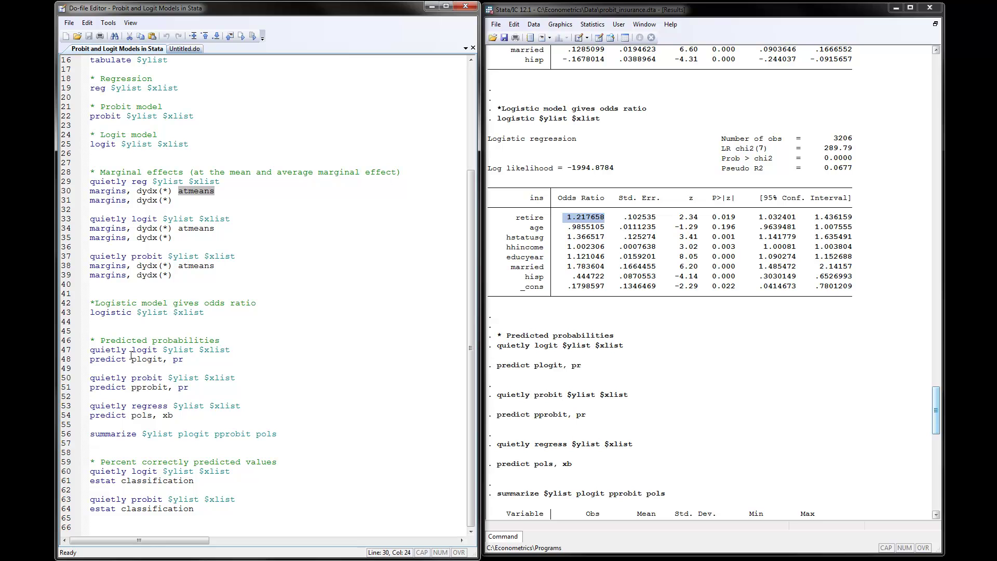
{"action": "left_click_drag", "start_coordinate": [91, 360], "coordinate": [162, 359]}
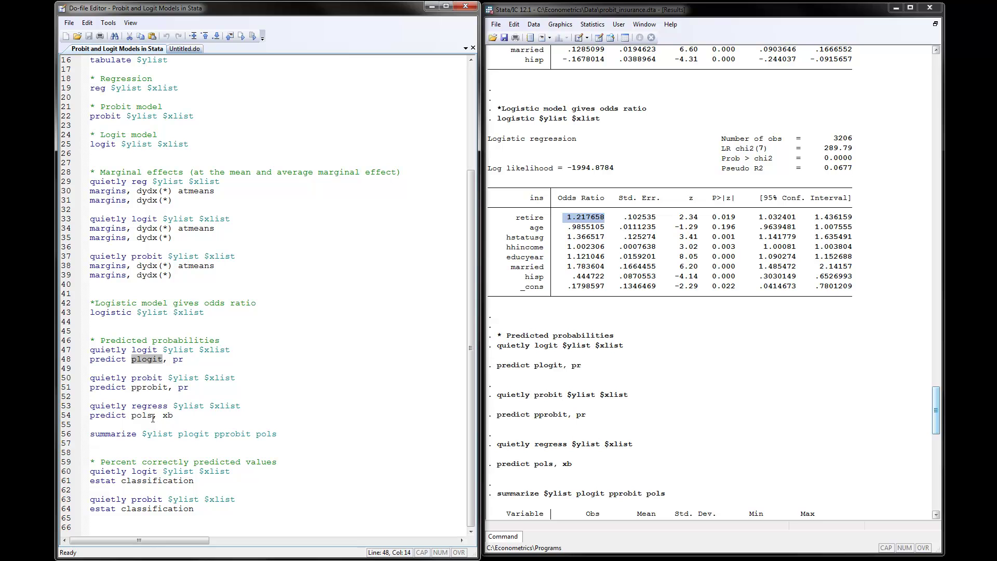
{"action": "left_click_drag", "start_coordinate": [164, 415], "coordinate": [174, 416]}
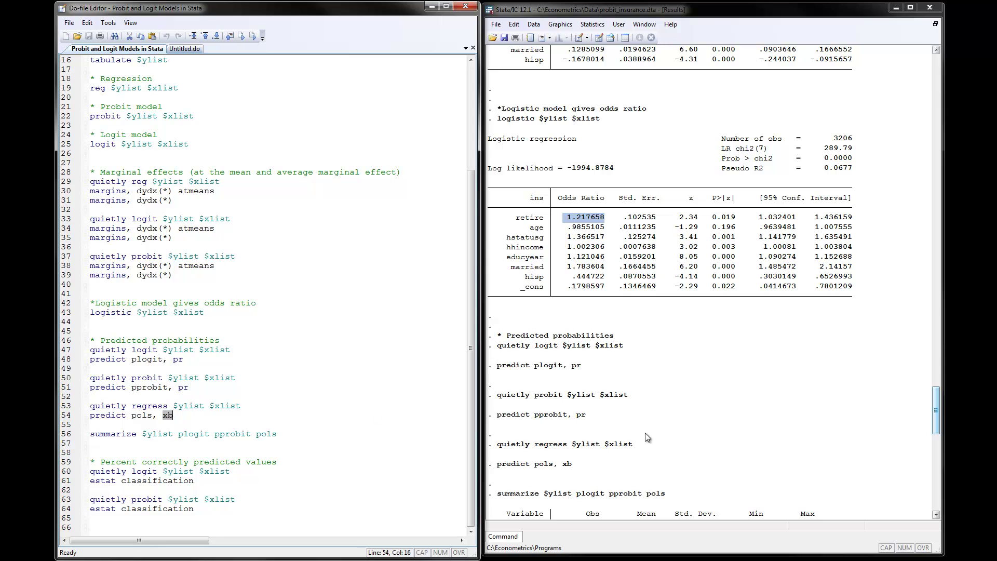
Inspect the predicted probabilities plogit, pprobit and pols in the summary output and across the observations in the dataset
{"action": "left_click_drag", "start_coordinate": [938, 410], "coordinate": [938, 431]}
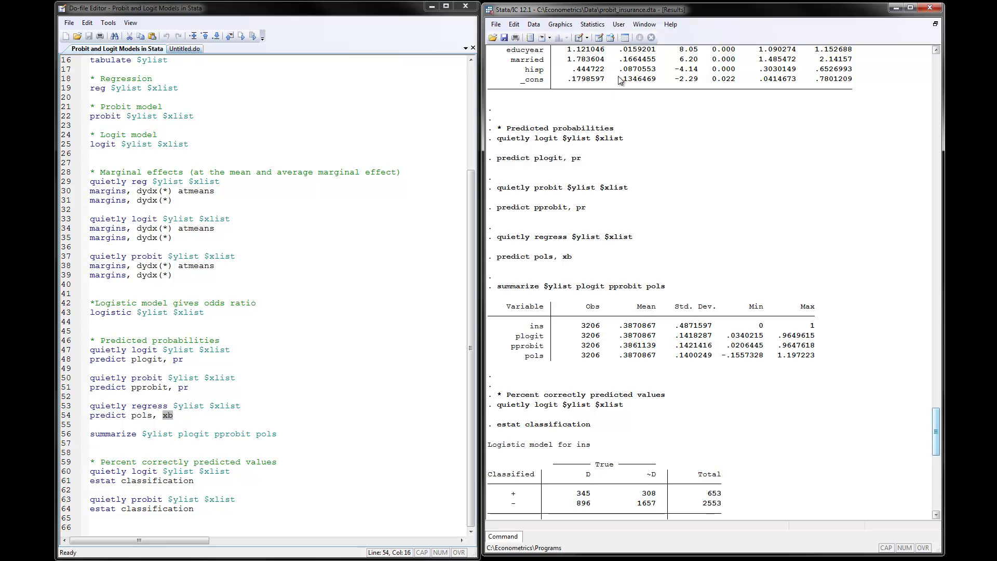
{"action": "left_click", "coordinate": [598, 38]}
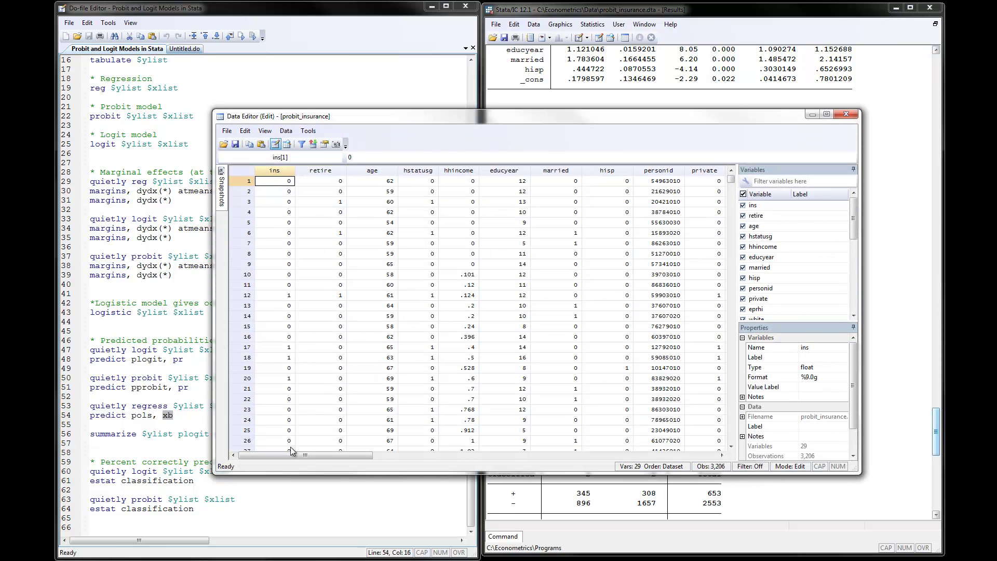
{"action": "left_click_drag", "start_coordinate": [294, 455], "coordinate": [537, 462]}
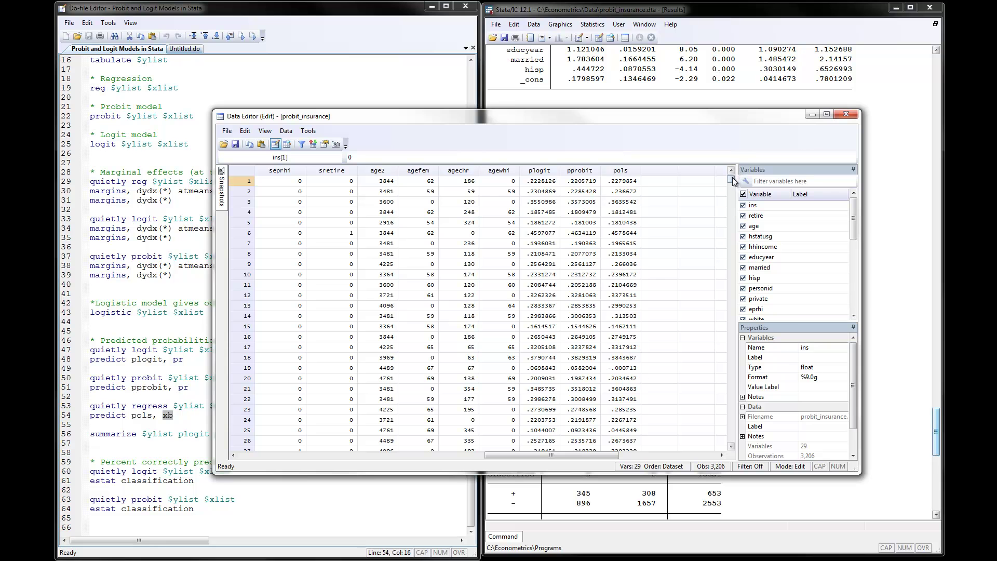
{"action": "left_click_drag", "start_coordinate": [732, 178], "coordinate": [733, 213]}
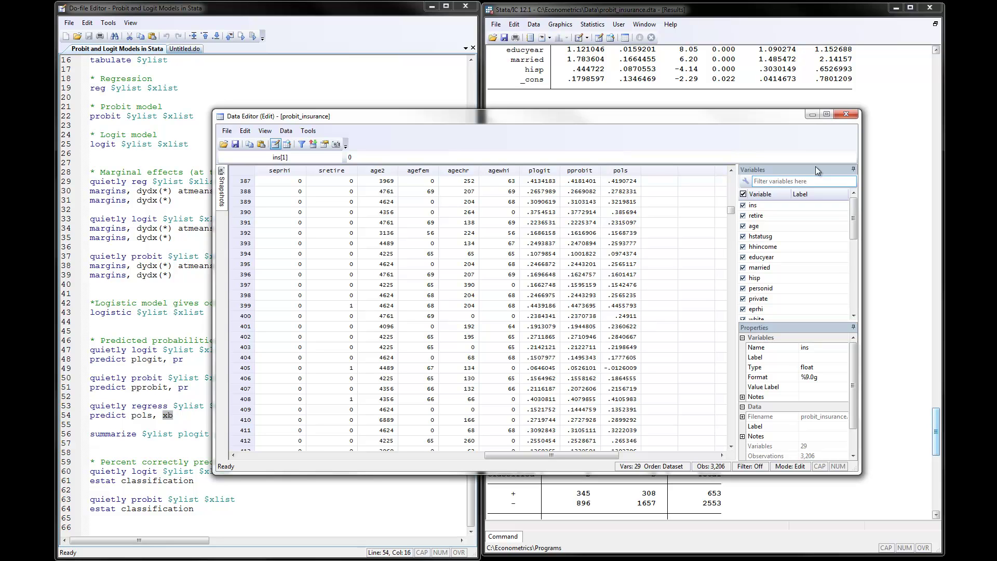
{"action": "left_click", "coordinate": [852, 118]}
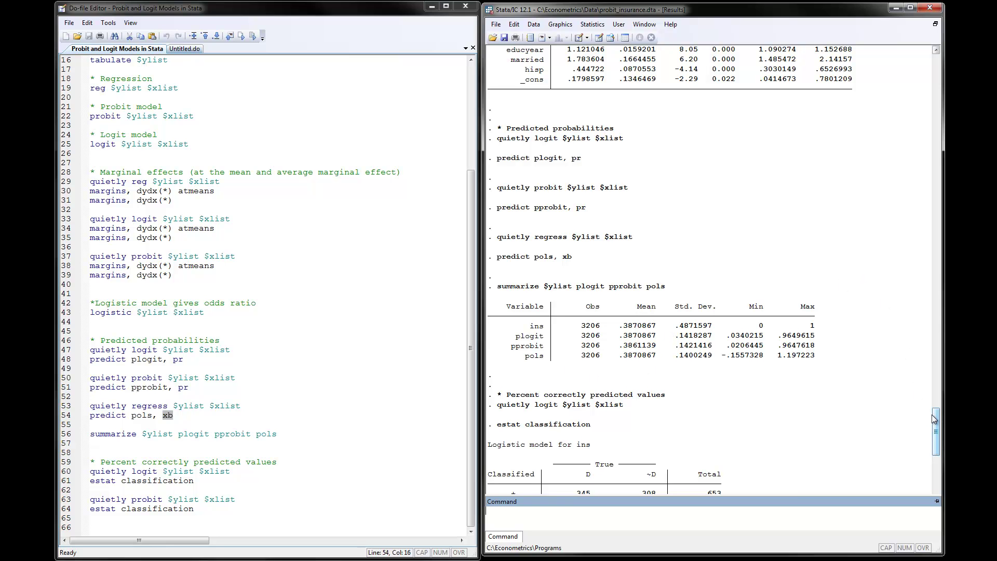
Compare the actual ins value of observation 12 with its predicted probabilities from the logit, probit and OLS models in the dataset
{"action": "left_click_drag", "start_coordinate": [933, 420], "coordinate": [933, 429]}
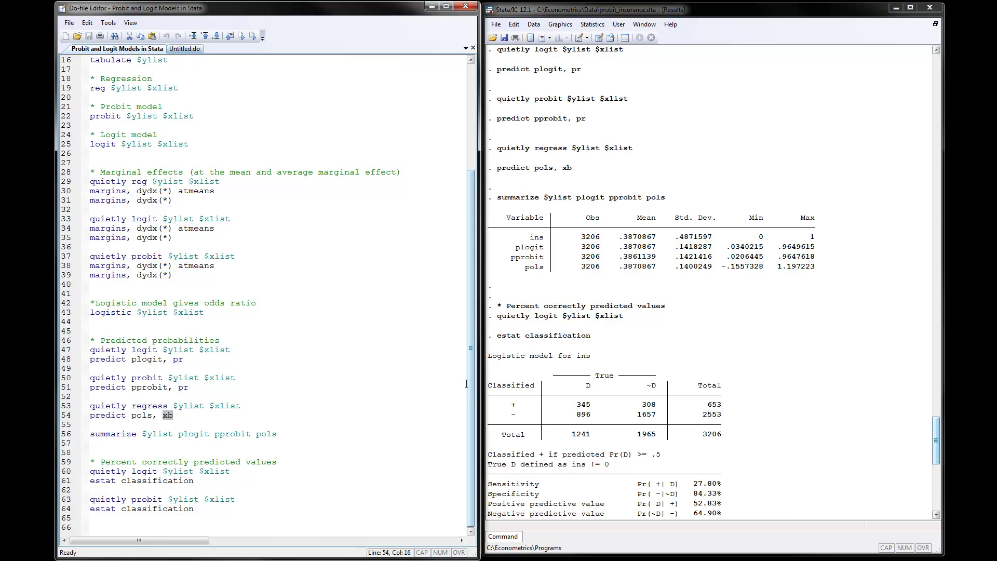
{"action": "left_click", "coordinate": [600, 39]}
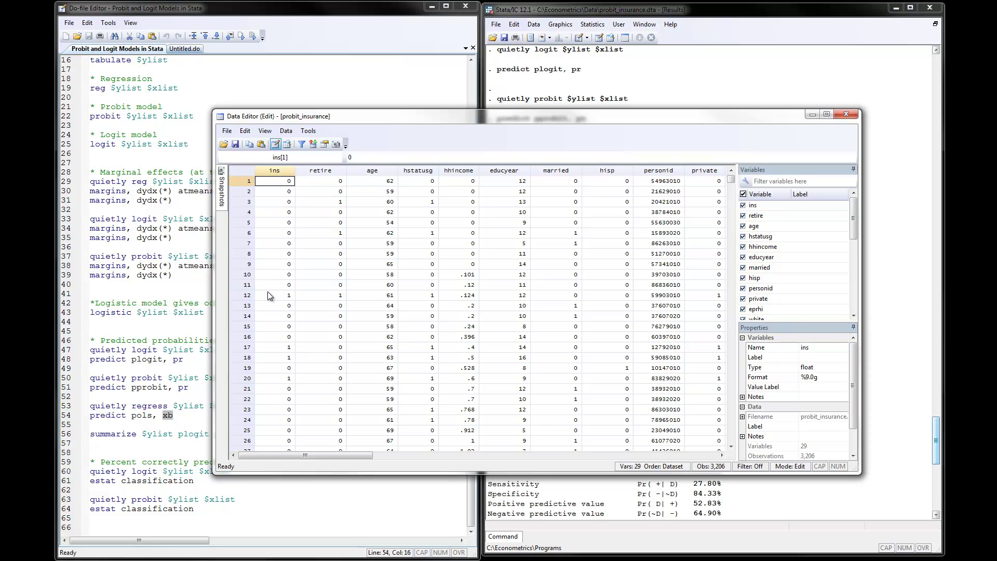
{"action": "left_click", "coordinate": [235, 296]}
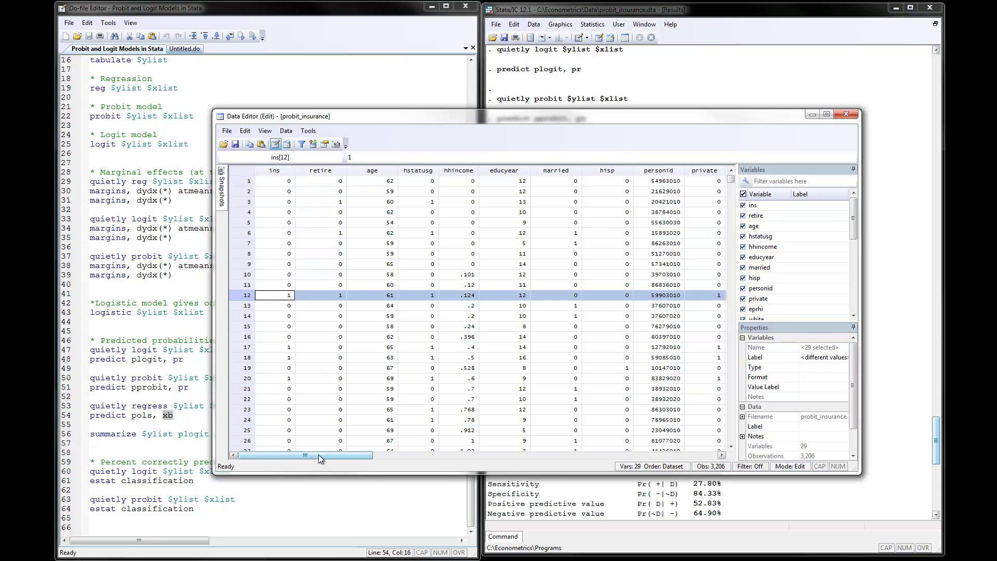
{"action": "left_click_drag", "start_coordinate": [319, 455], "coordinate": [588, 482]}
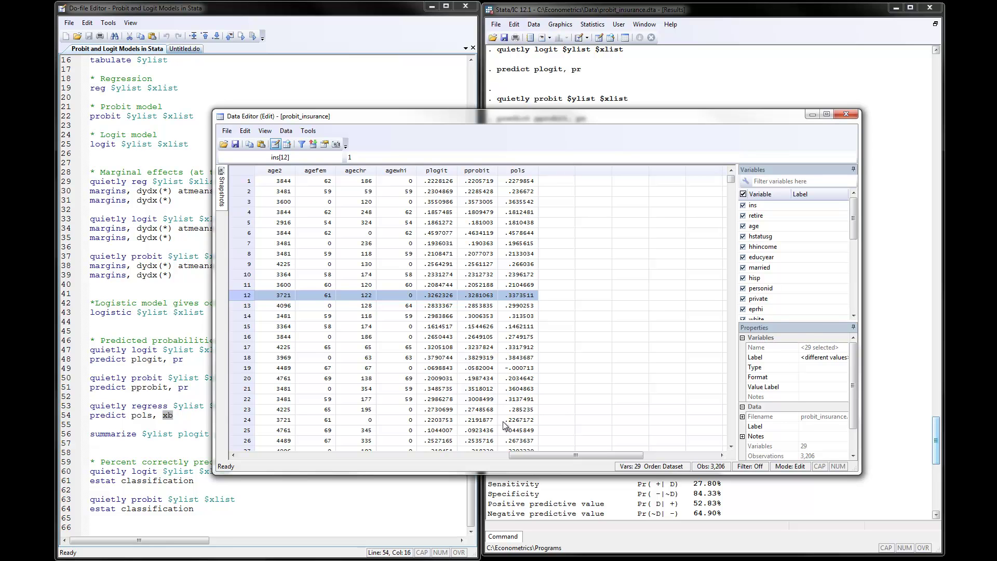
{"action": "left_click_drag", "start_coordinate": [519, 455], "coordinate": [263, 455]}
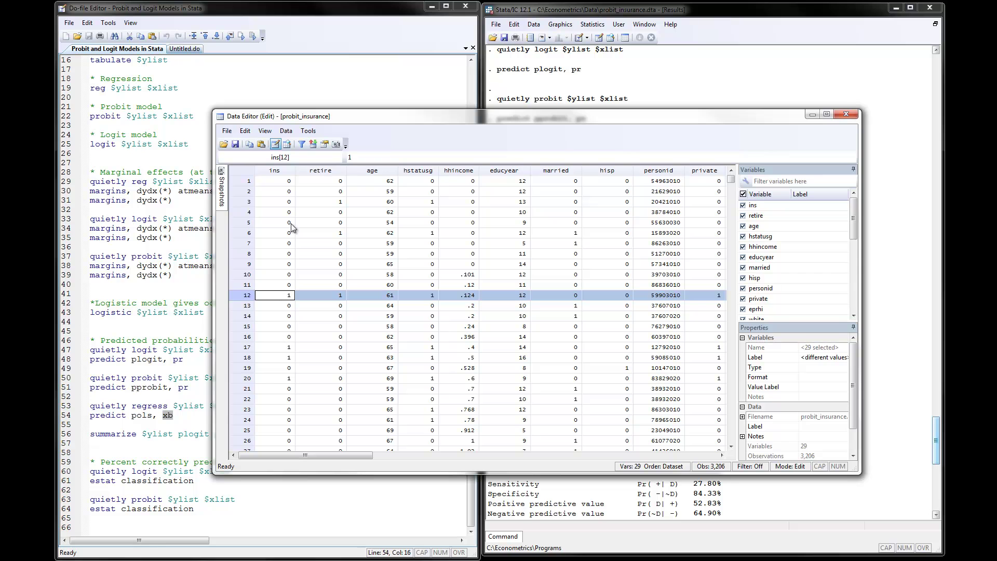
{"action": "left_click", "coordinate": [853, 114]}
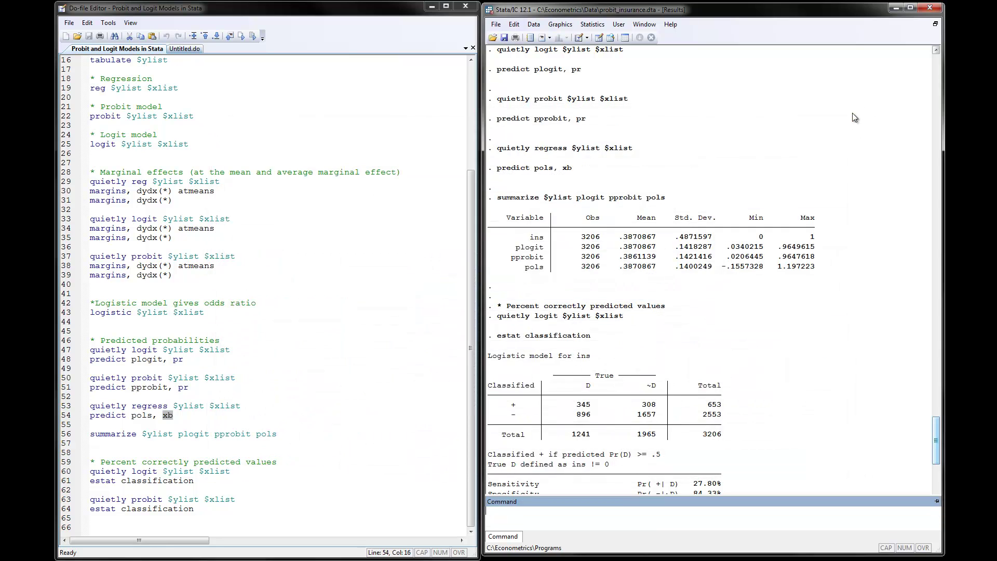
Examine the classification tables and percent correctly classified for the logit and probit models in the results
{"action": "left_click", "coordinate": [476, 215]}
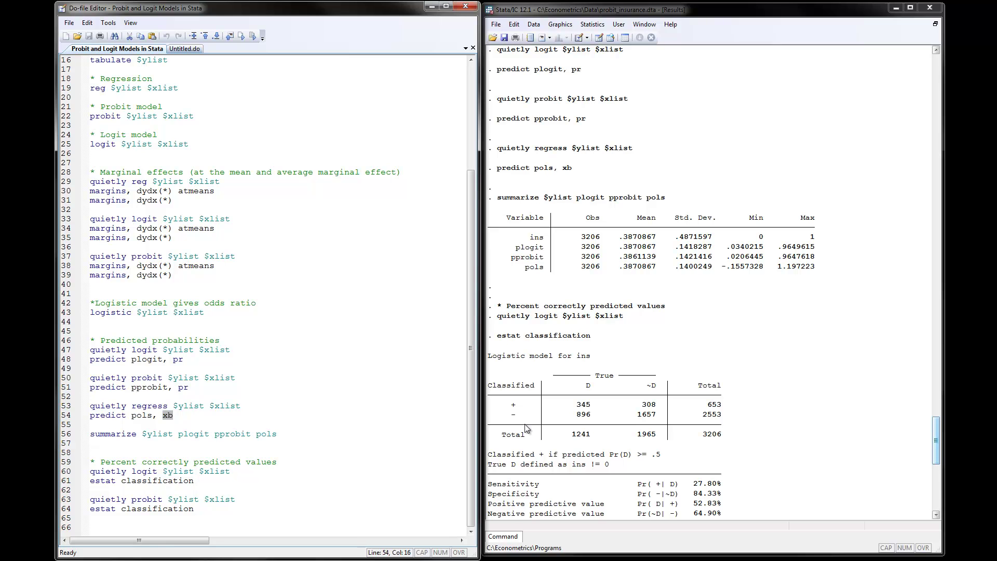
{"action": "left_click_drag", "start_coordinate": [936, 429], "coordinate": [935, 450]}
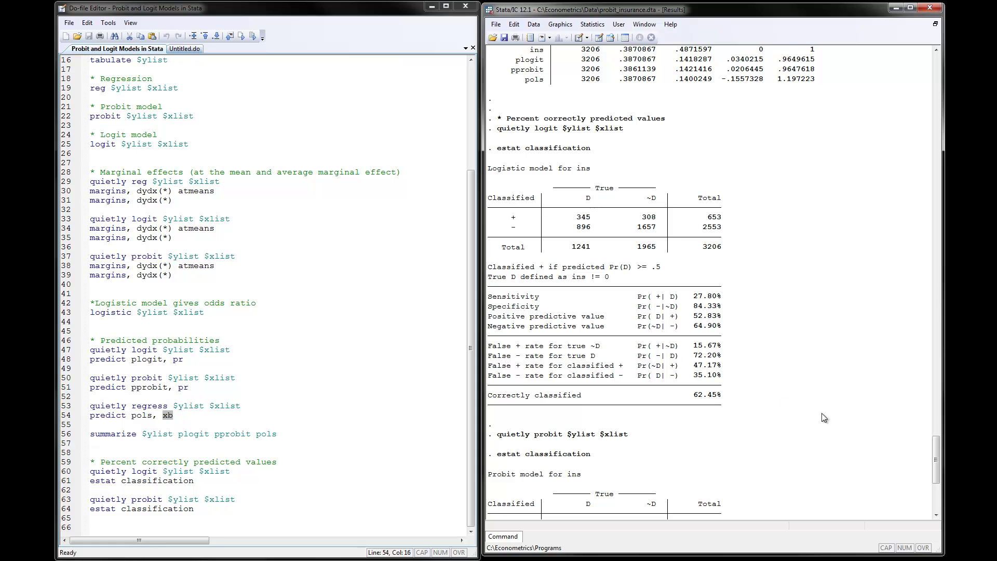
{"action": "left_click_drag", "start_coordinate": [937, 441], "coordinate": [936, 468]}
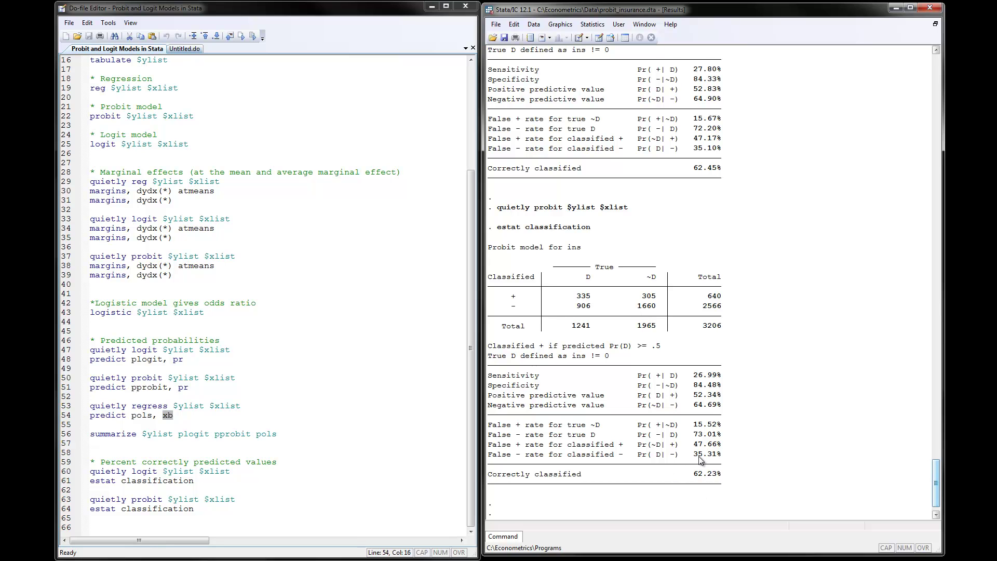
Return to the start of the do-file and highlight the dataset path and the ylist and xlist definitions on lines 7 to 10
{"action": "left_click", "coordinate": [362, 390]}
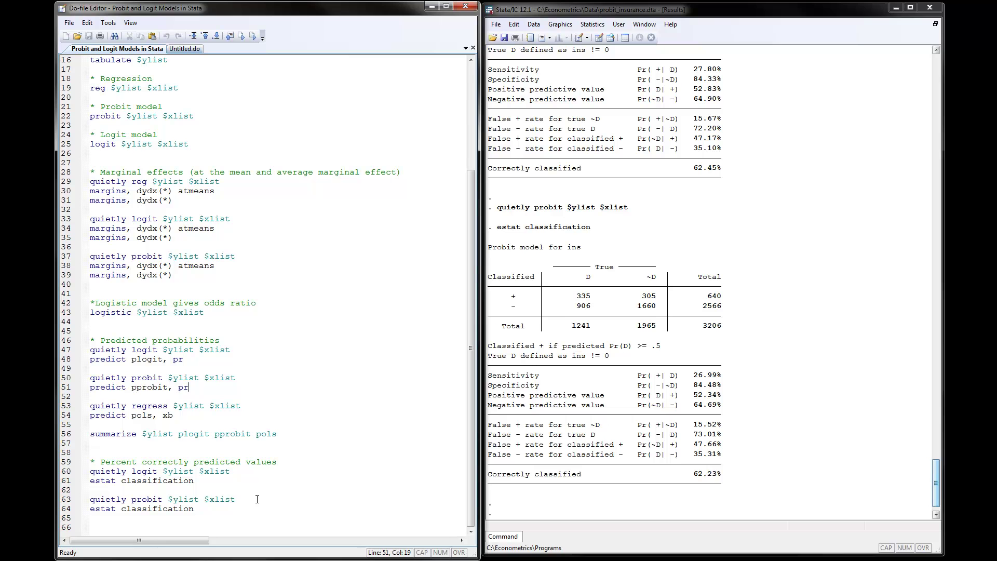
{"action": "left_click_drag", "start_coordinate": [472, 472], "coordinate": [479, 342]}
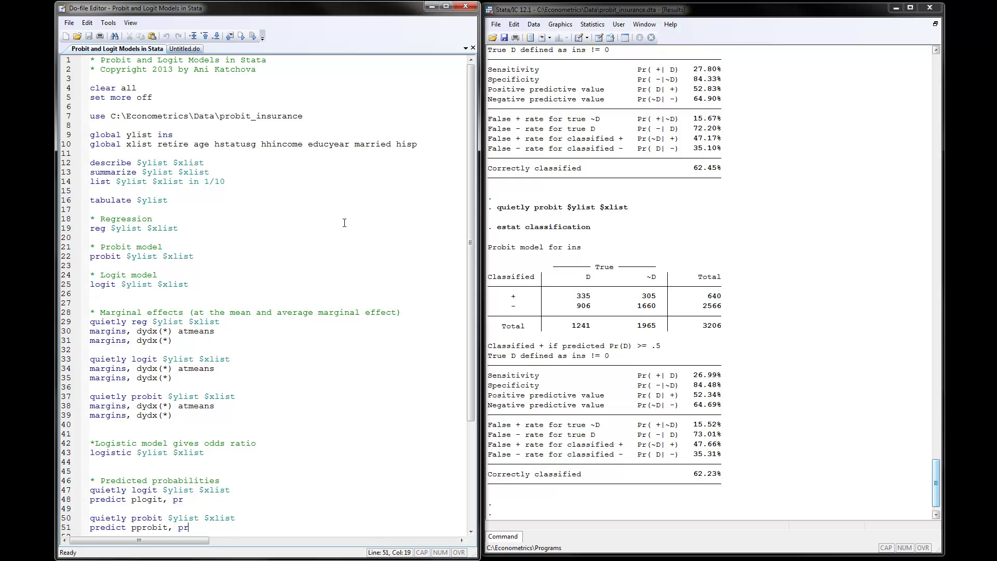
{"action": "left_click_drag", "start_coordinate": [427, 150], "coordinate": [89, 117]}
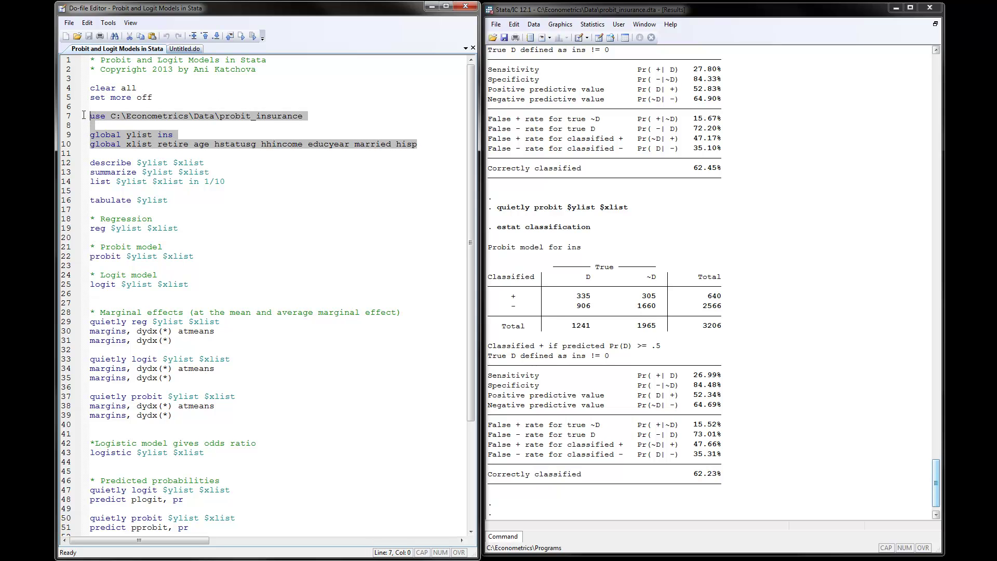